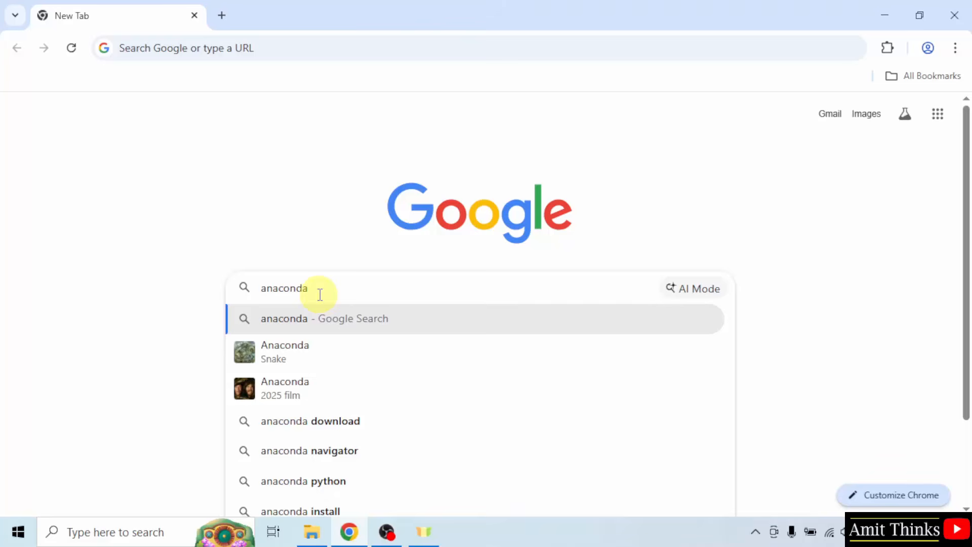
Step: Search Google for anaconda, and go through the official site's free download page to the sign-up form
key("Return")
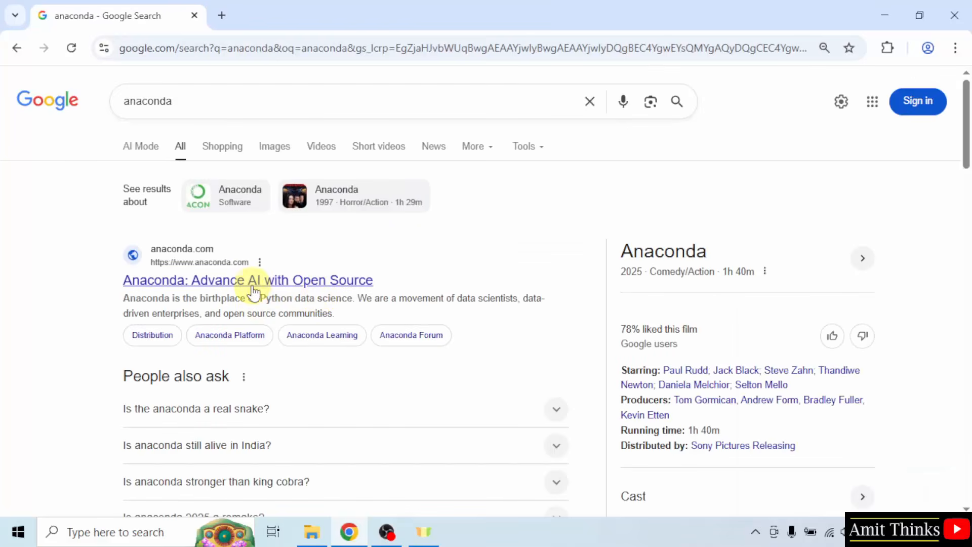
left_click(223, 284)
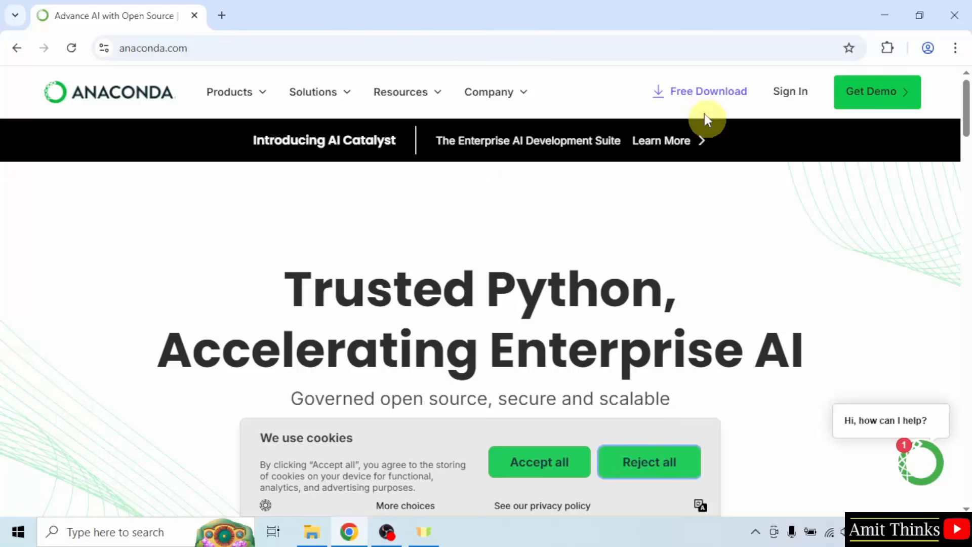
left_click(703, 104)
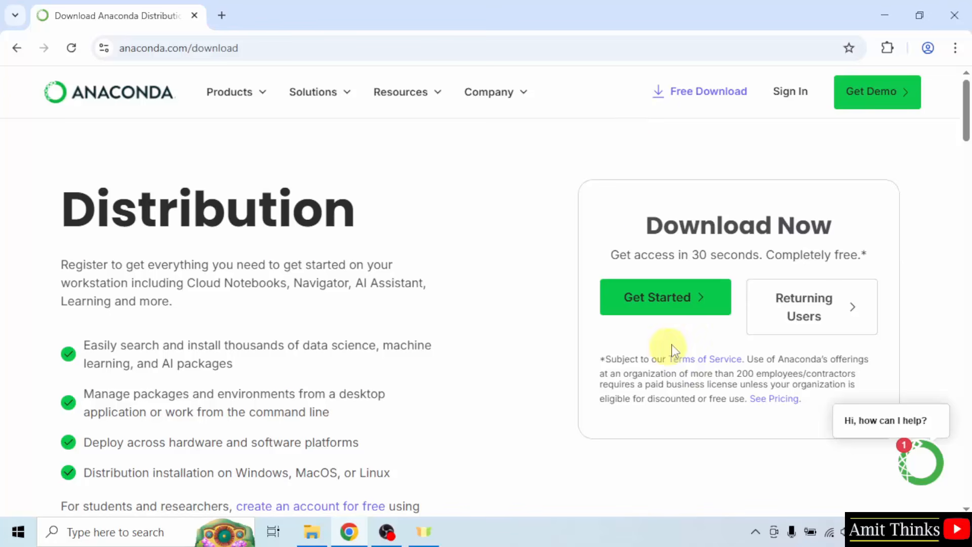
left_click(671, 309)
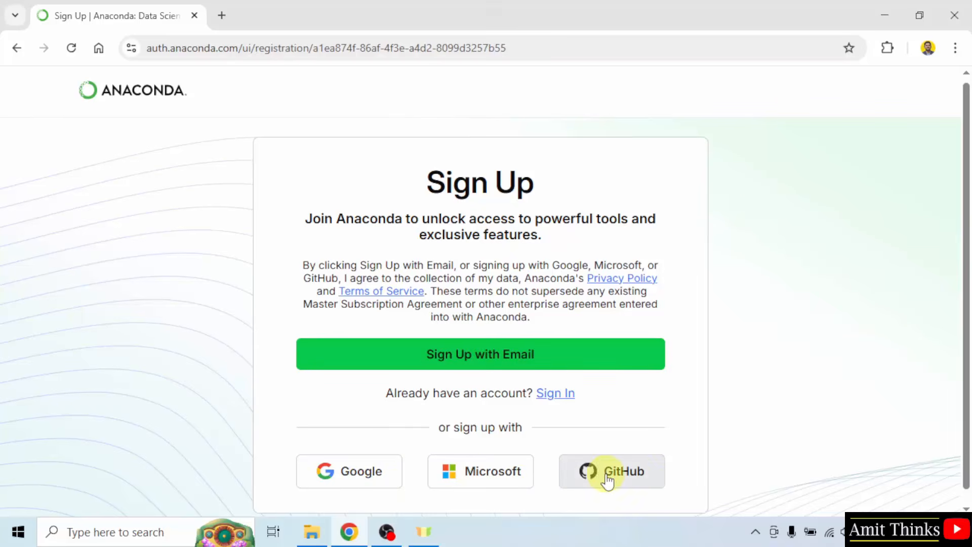
Step: Sign up for Anaconda with the existing Google account and approve sharing its profile information
left_click(349, 478)
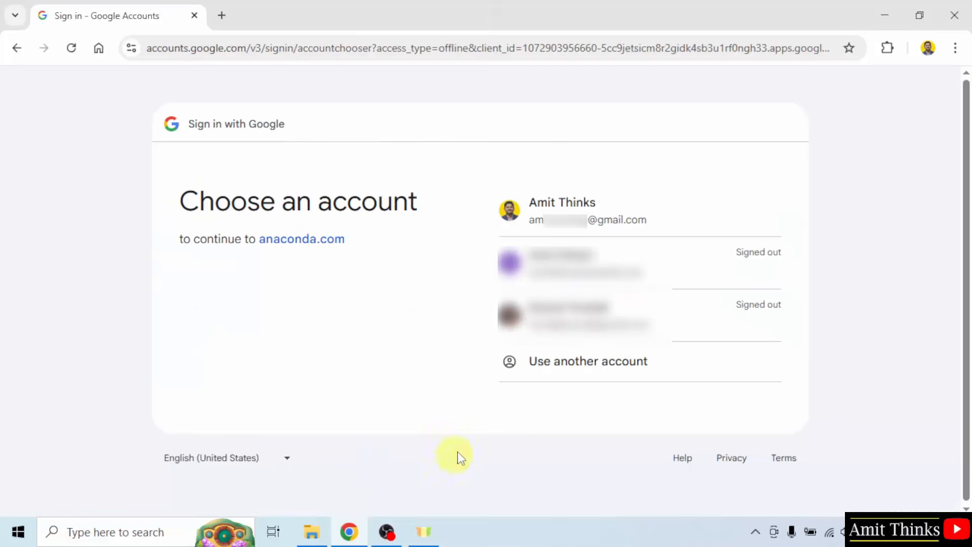
left_click(678, 219)
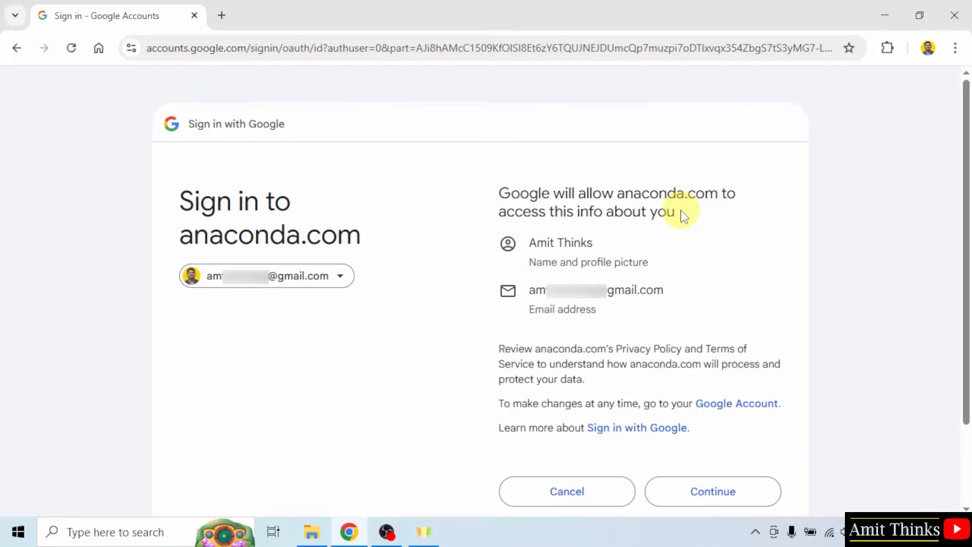
left_click(723, 491)
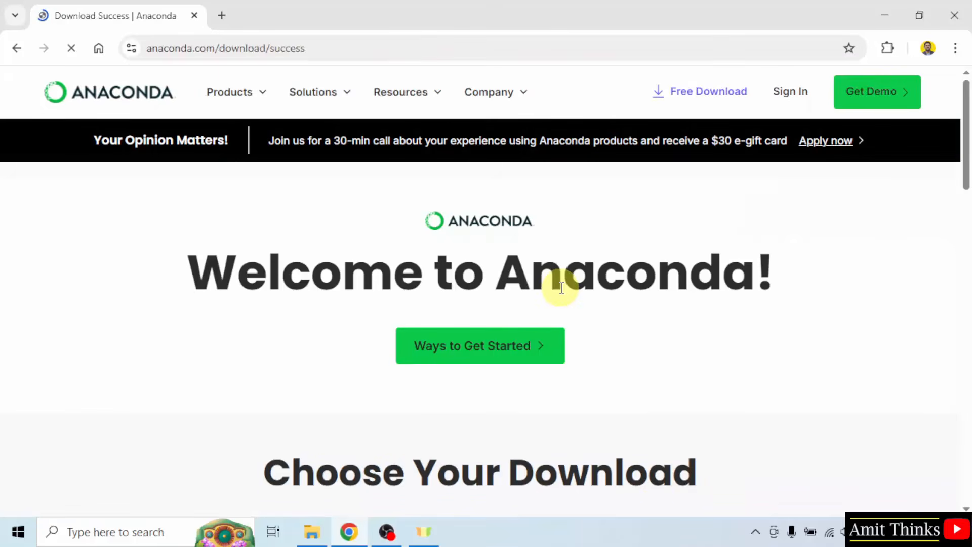
Step: Download the Windows 64-Bit Graphical Installer of Anaconda Distribution and launch the downloaded file
left_click_drag(965, 135, 969, 228)
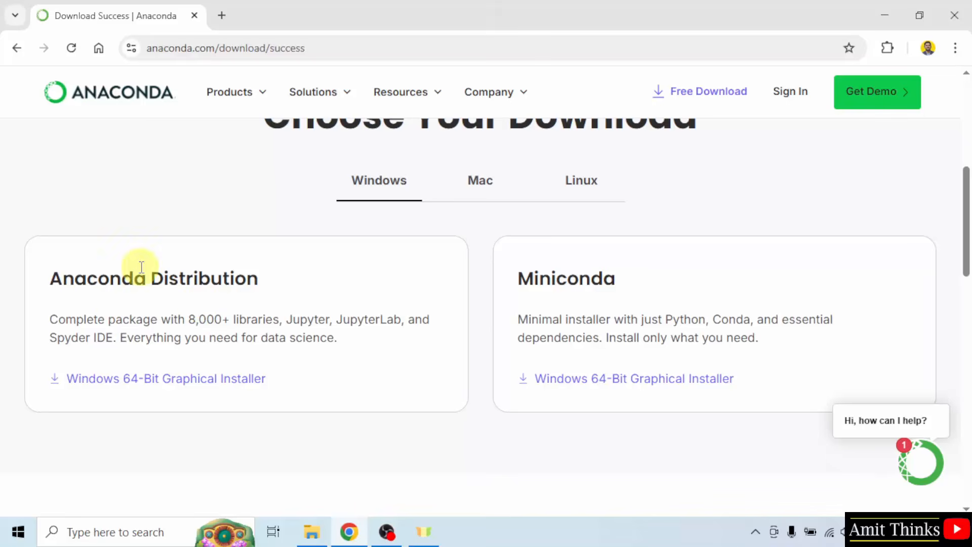
left_click(191, 379)
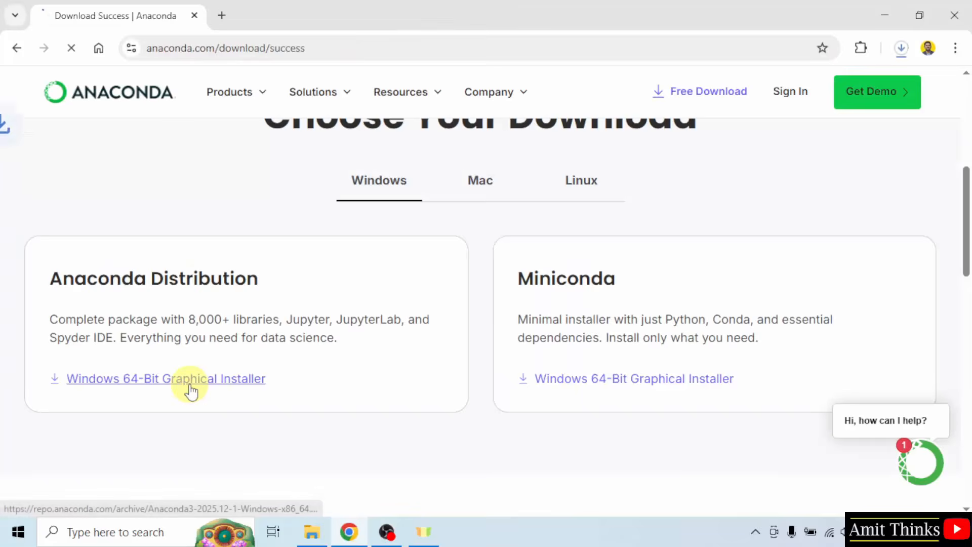
left_click(901, 49)
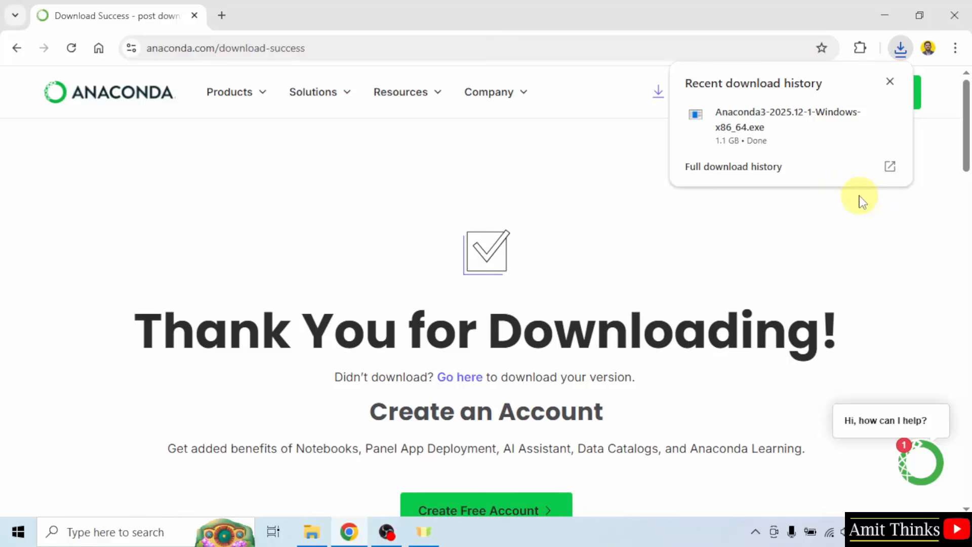
right_click(765, 128)
left_click(813, 146)
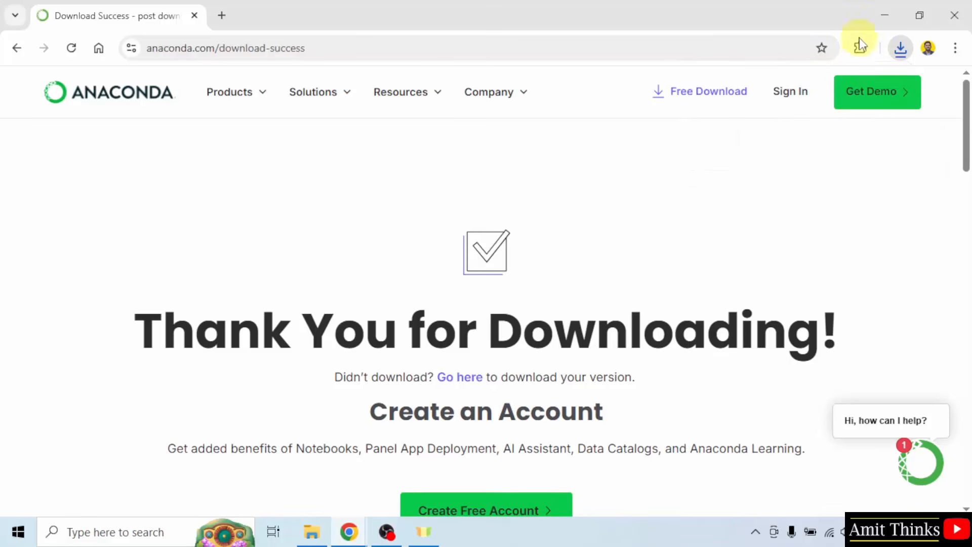
left_click(885, 16)
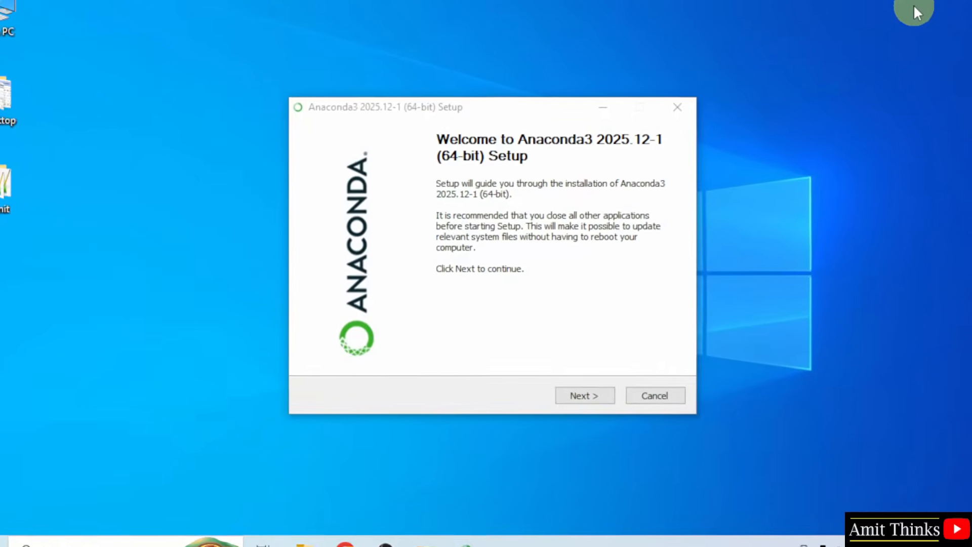
Step: Accept the Anaconda3 license agreement and choose to install for All Users
left_click(593, 397)
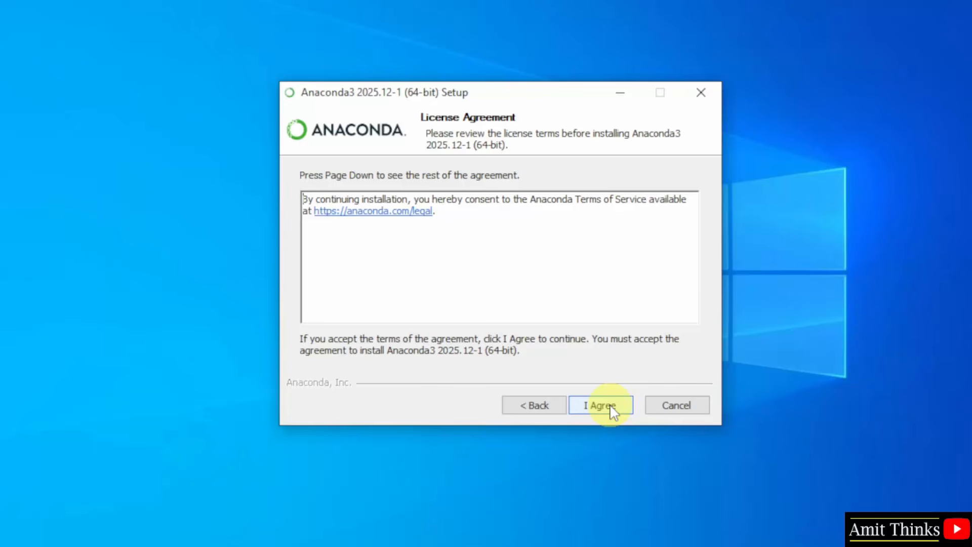
left_click(613, 409)
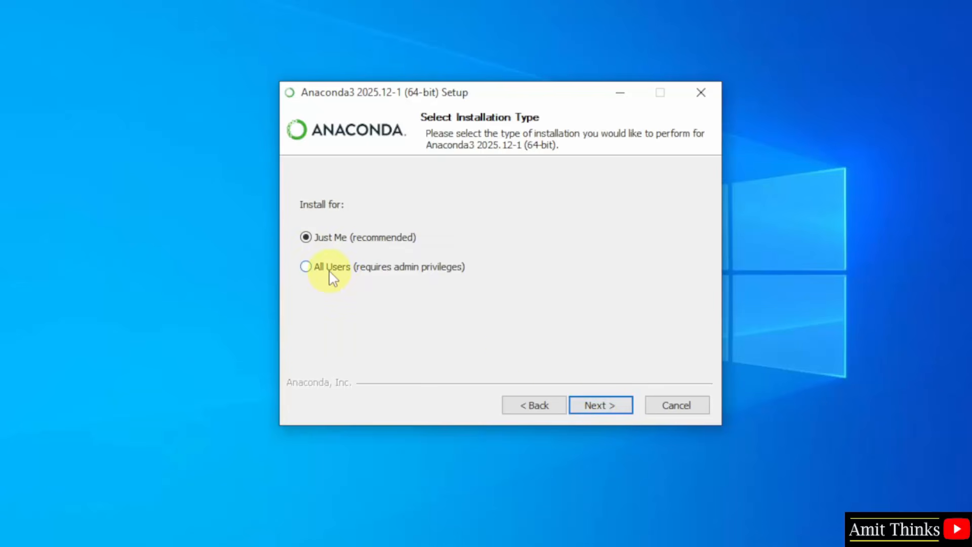
left_click(329, 269)
left_click(614, 405)
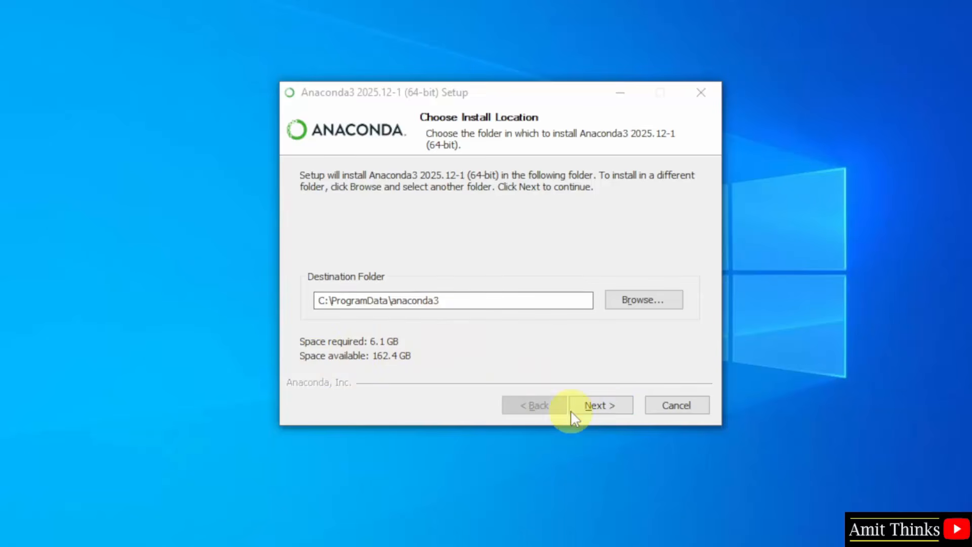
Step: Install Anaconda3 into C:\ProgramData\anaconda3 with the option to register it as the system Python 3.13 enabled
left_click(609, 407)
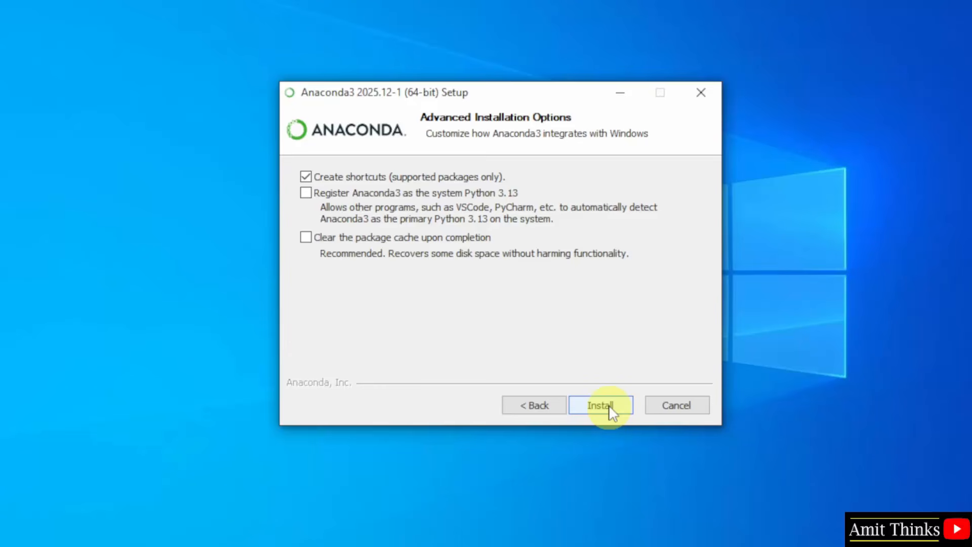
left_click(306, 194)
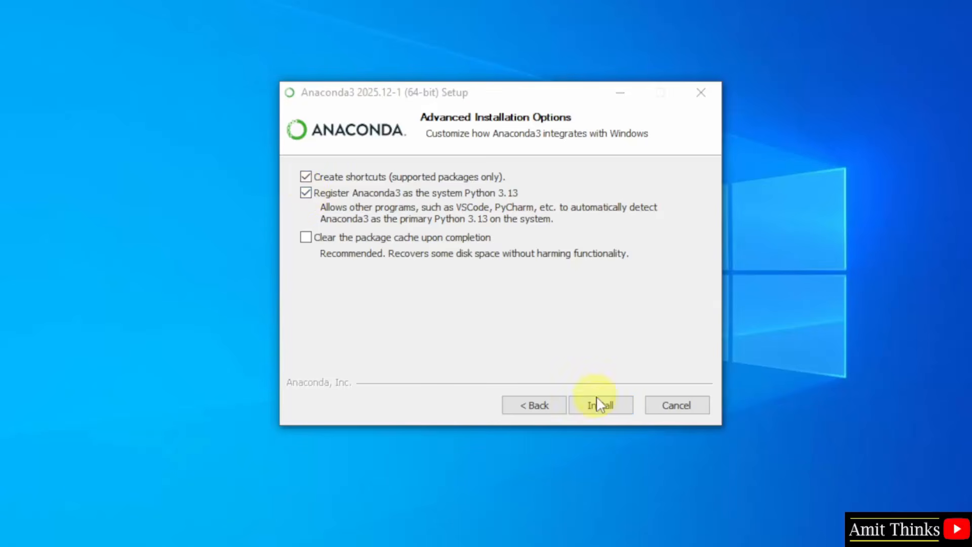
left_click(609, 405)
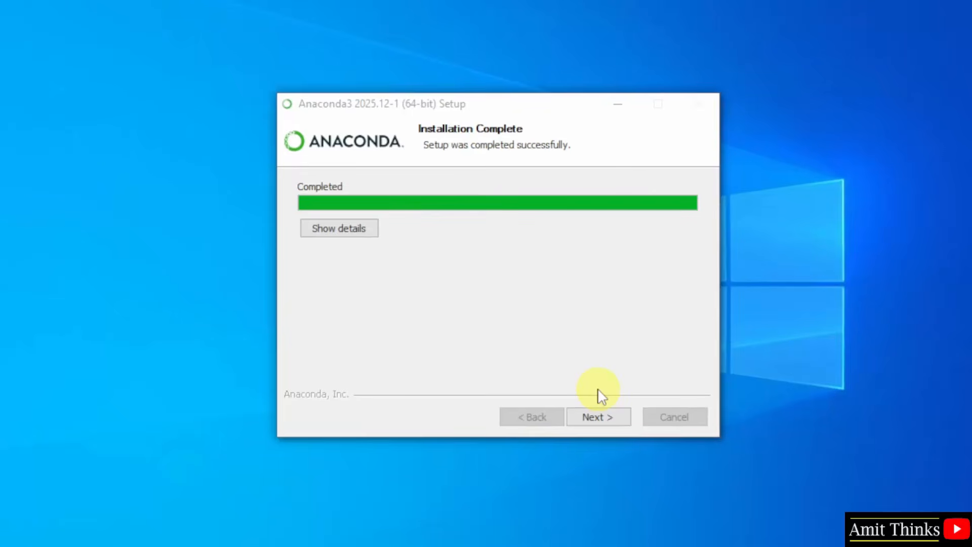
Step: Finish the setup with Launch Anaconda Navigator and Welcome to Anaconda both turned off
left_click(601, 420)
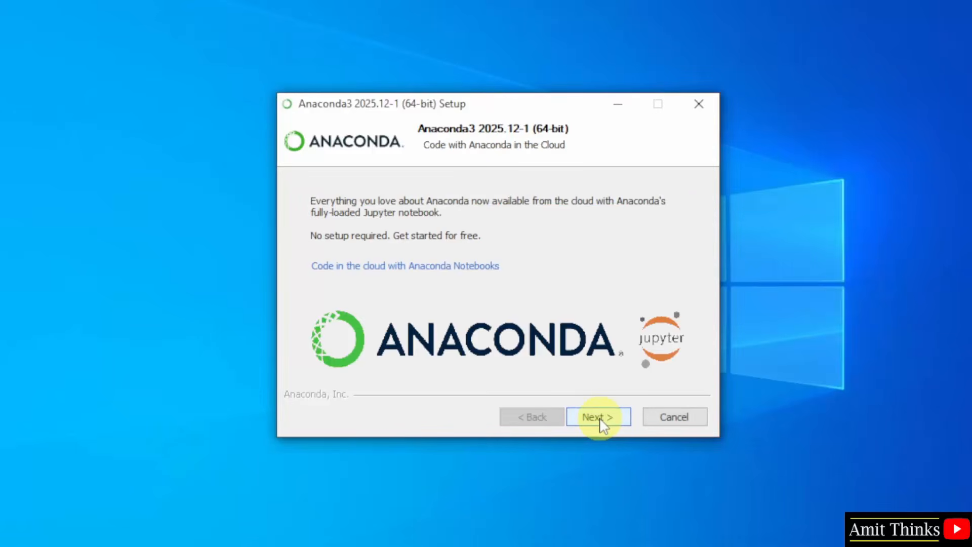
left_click(601, 418)
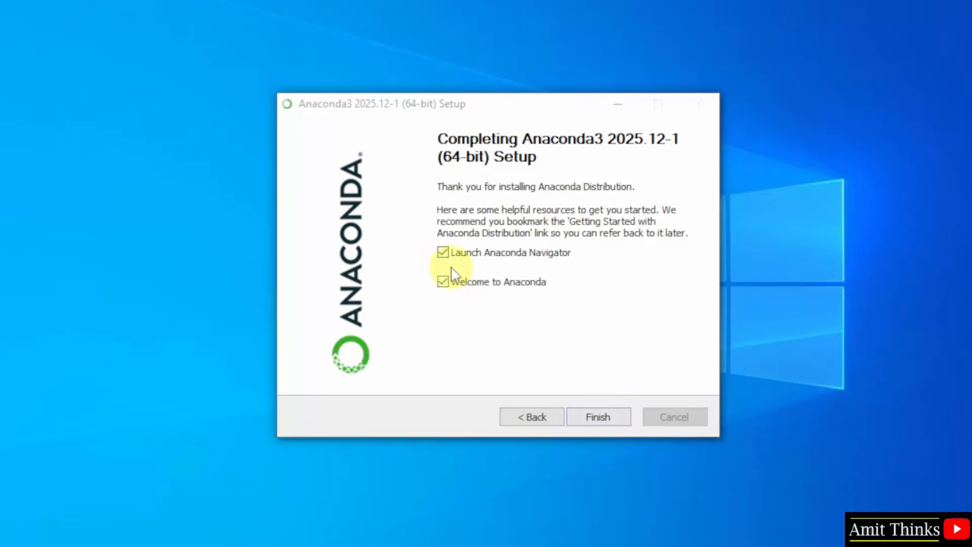
left_click(443, 253)
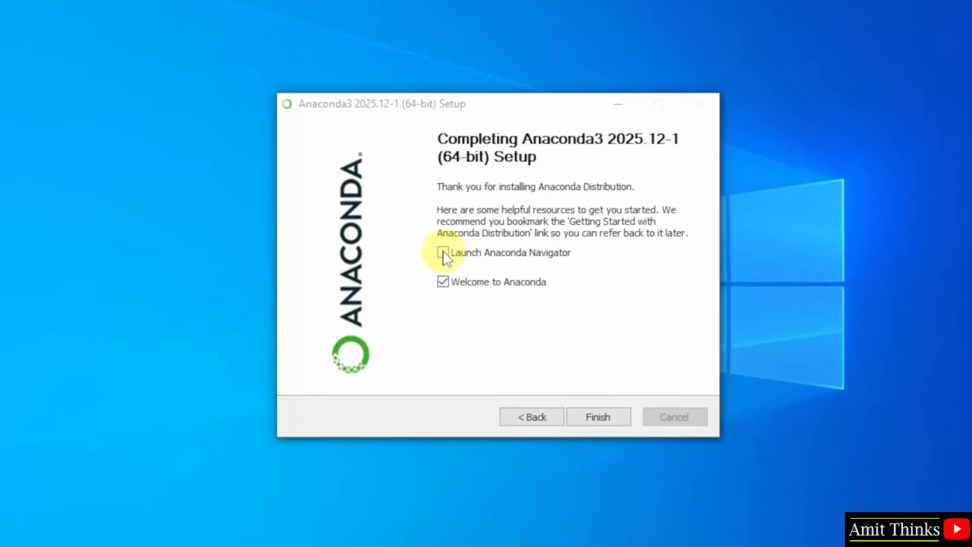
left_click(443, 282)
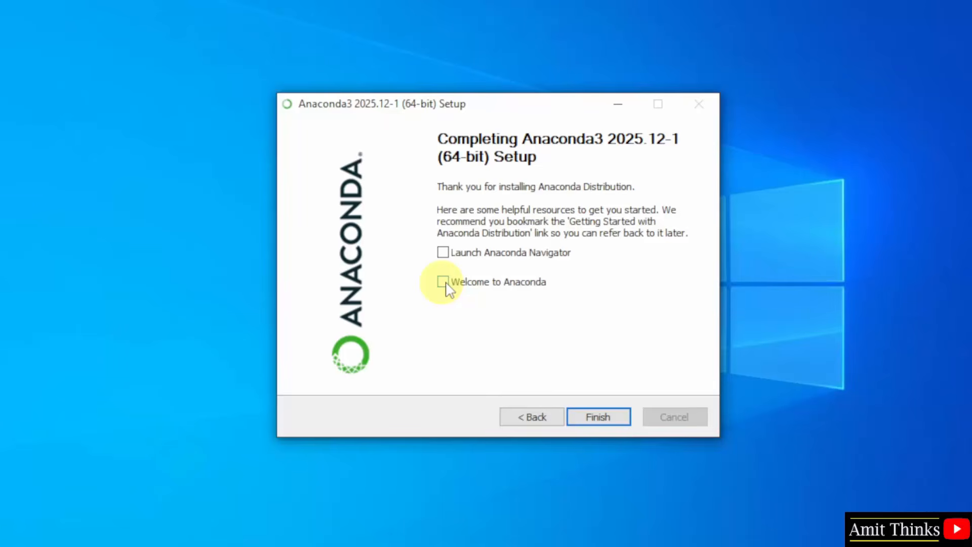
left_click(612, 422)
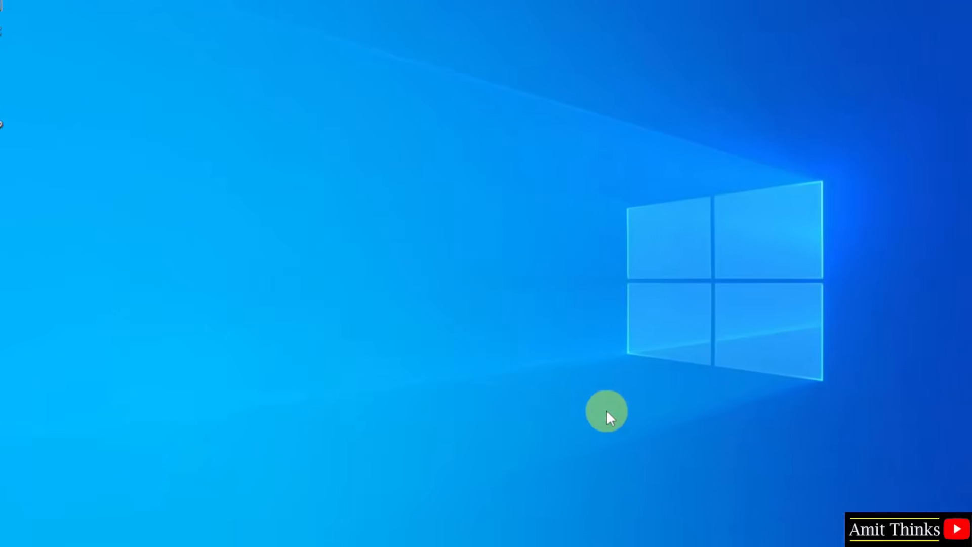
Step: Search Windows for anaconda and open Anaconda Prompt
left_click(15, 534)
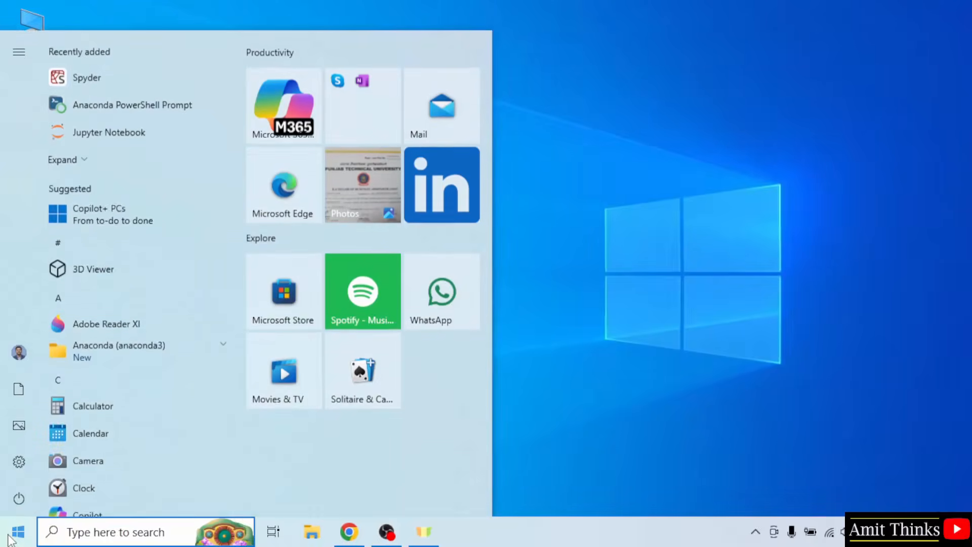
type("anaconda")
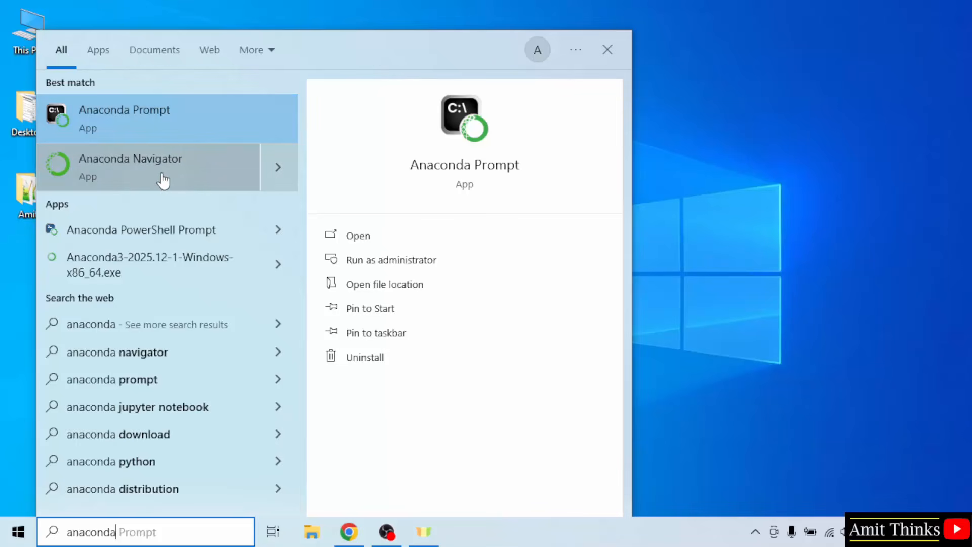
left_click(195, 127)
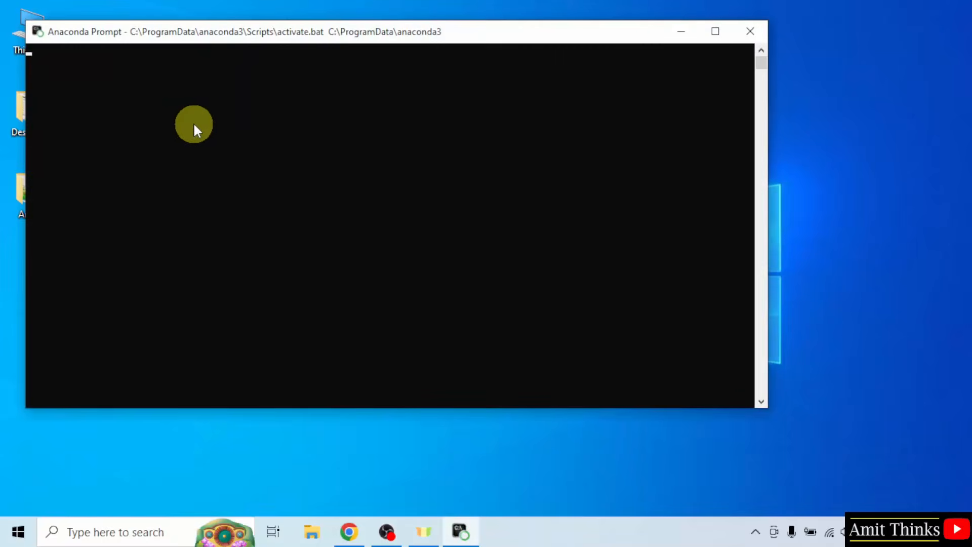
Step: Move the Anaconda Prompt window toward the middle of the desktop and run the command jupyter notebook
left_click_drag(234, 41, 298, 111)
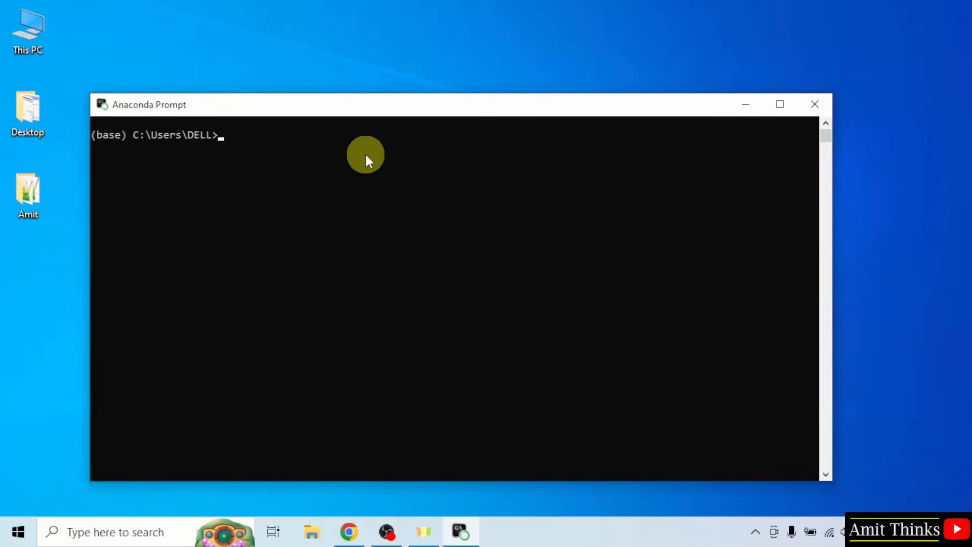
type("jupyter notebook")
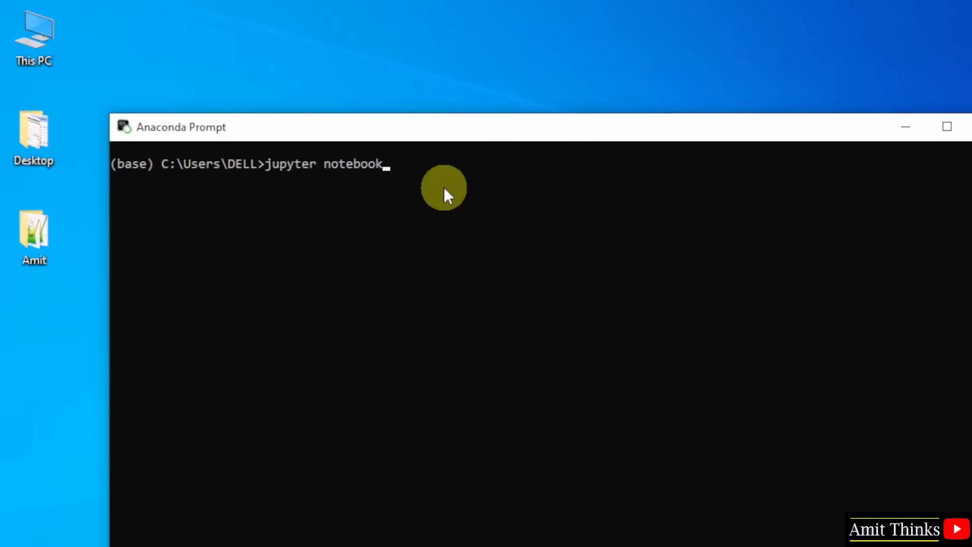
key("Return")
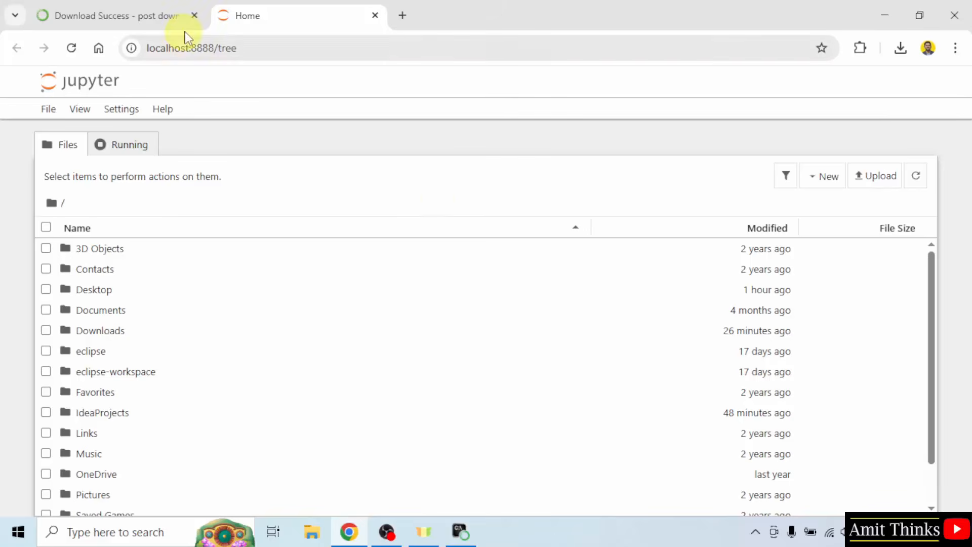
Step: Create a new Python 3 (ipykernel) notebook from the Jupyter home page
left_click(227, 47)
left_click(369, 141)
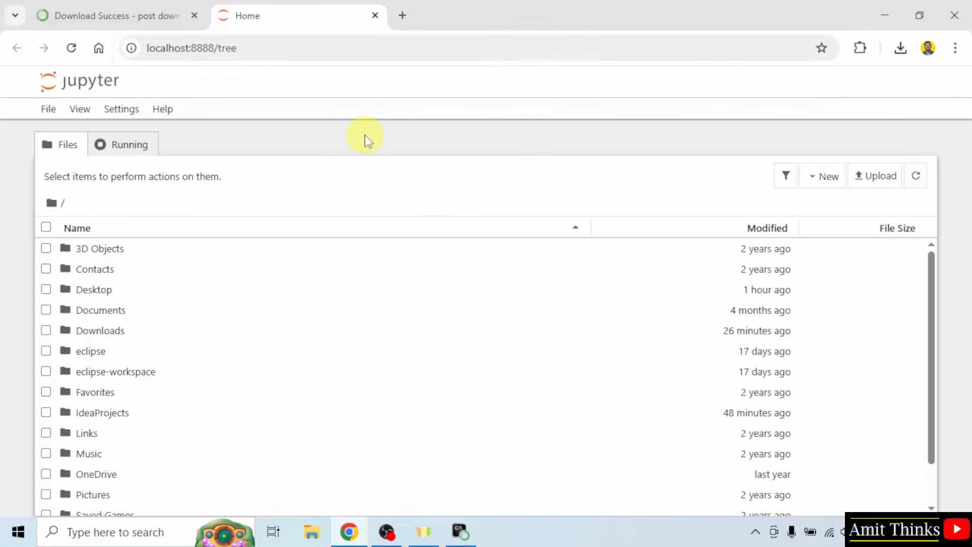
left_click(830, 177)
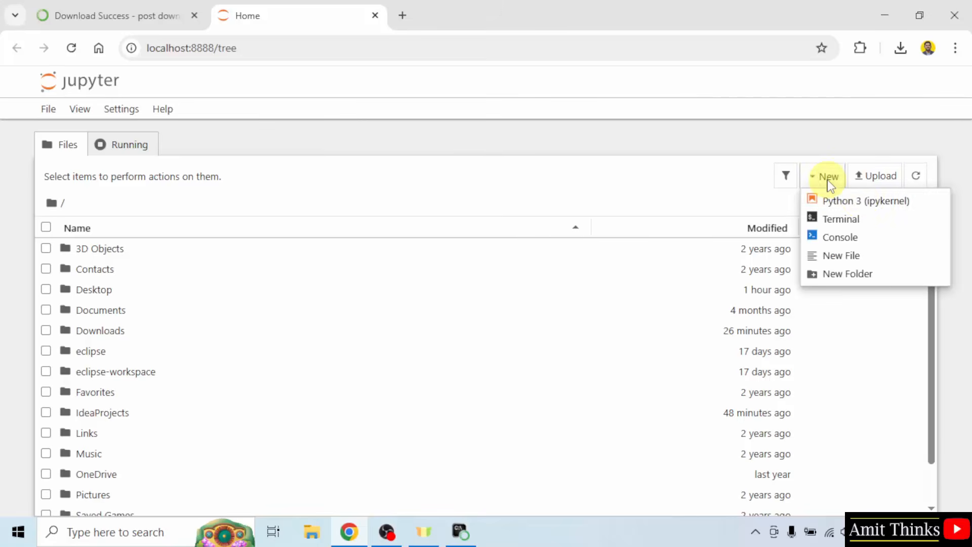
left_click(866, 205)
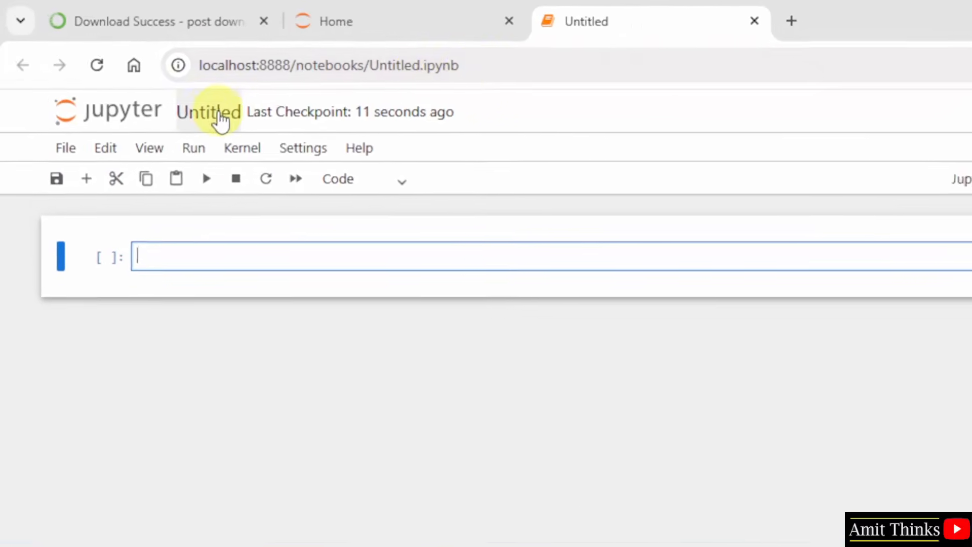
Step: Rename the untitled notebook as Demo1.ipynb
left_click(220, 122)
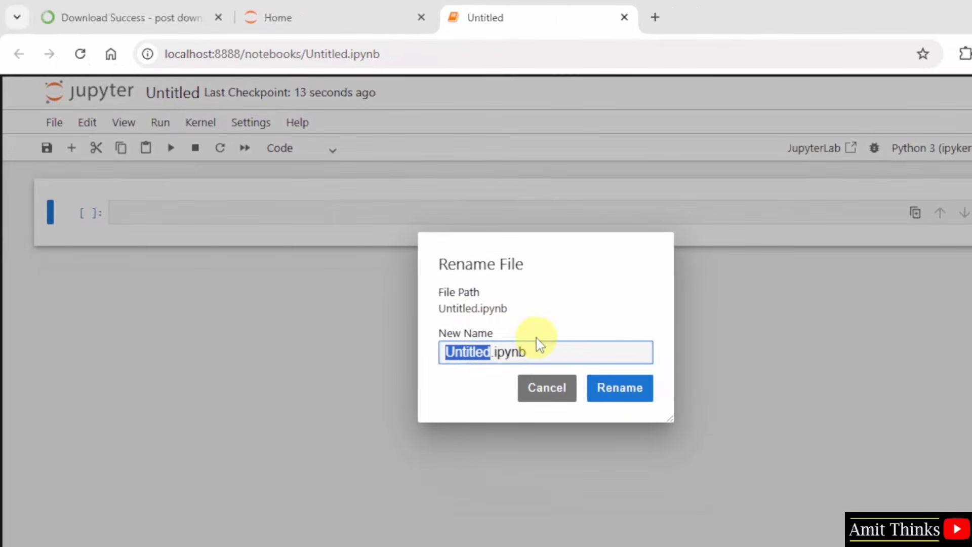
type("Demo1")
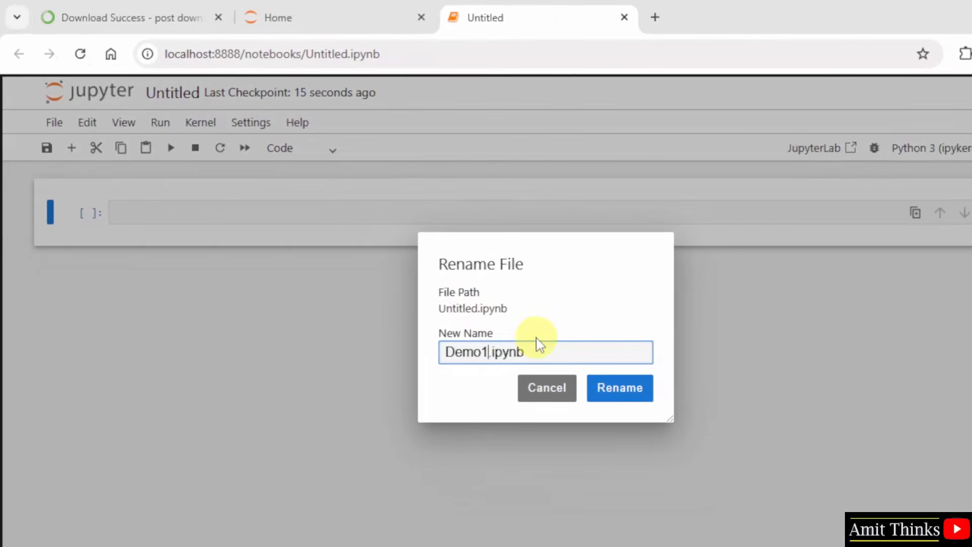
left_click(621, 383)
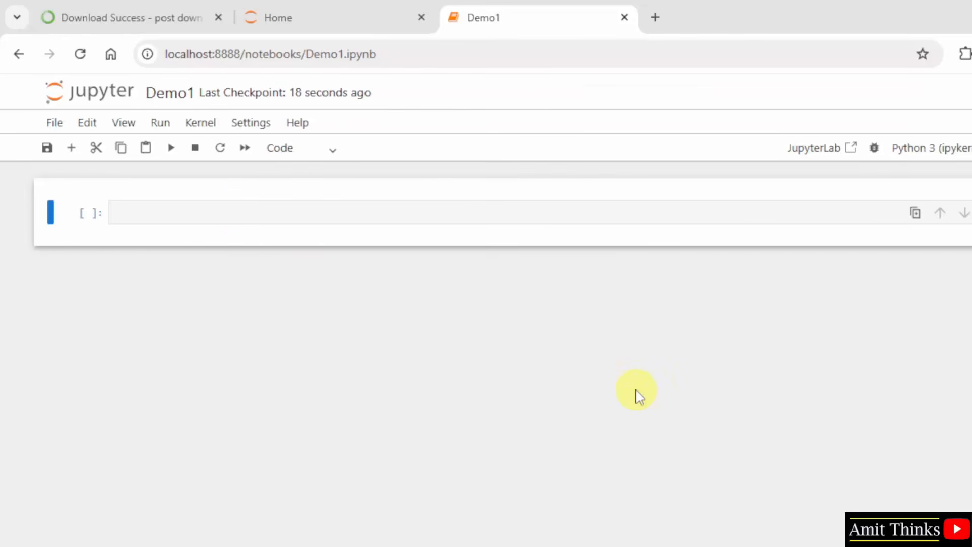
Step: Write a print() statement with the person's full name as a string in the first cell, run it and check the output
left_click(215, 210)
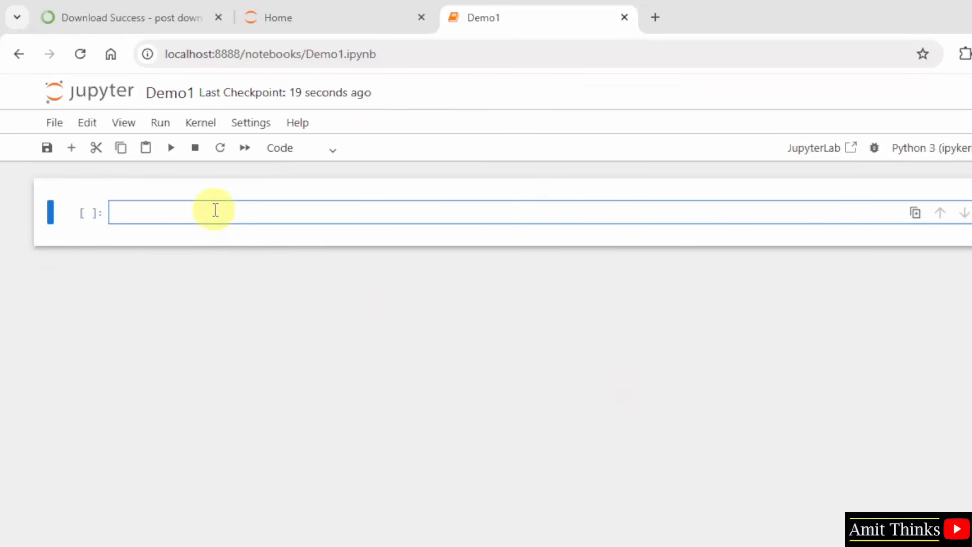
type("print(\"\")")
key("Left")
type("Amit D")
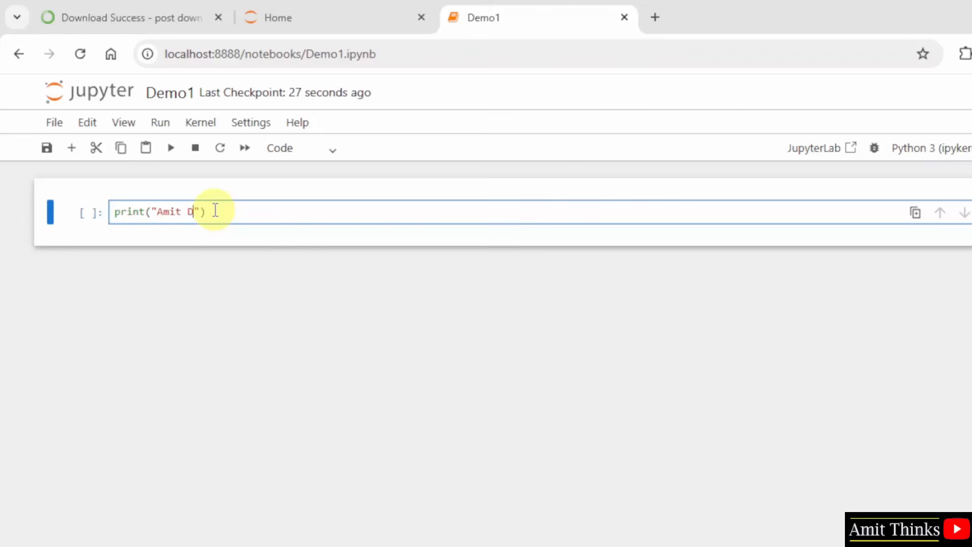
type("iwan")
key("End")
left_click(177, 156)
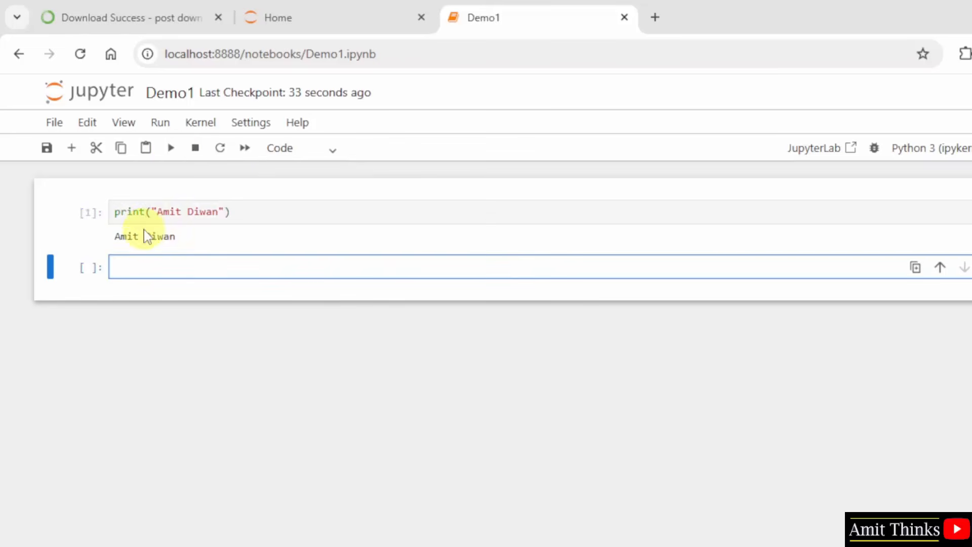
left_click_drag(115, 236, 182, 243)
left_click(208, 242)
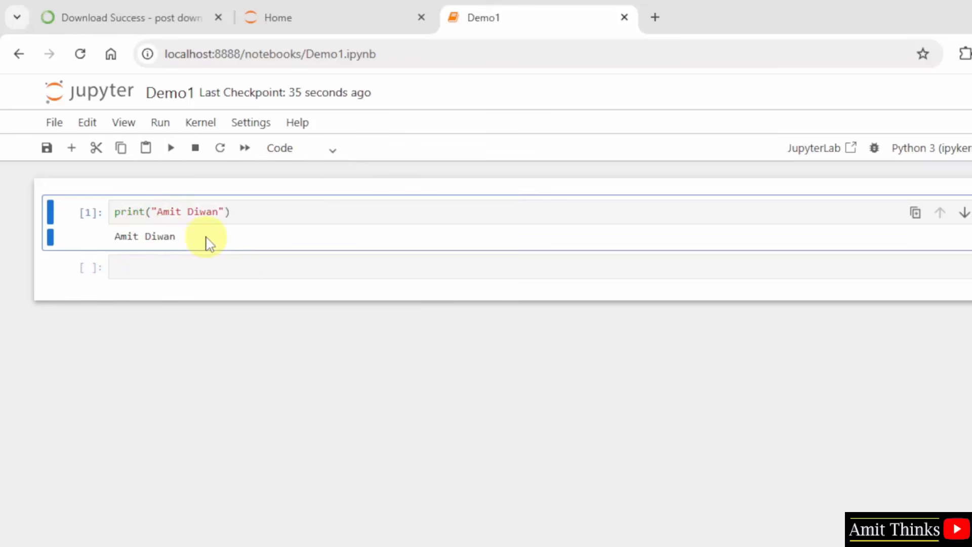